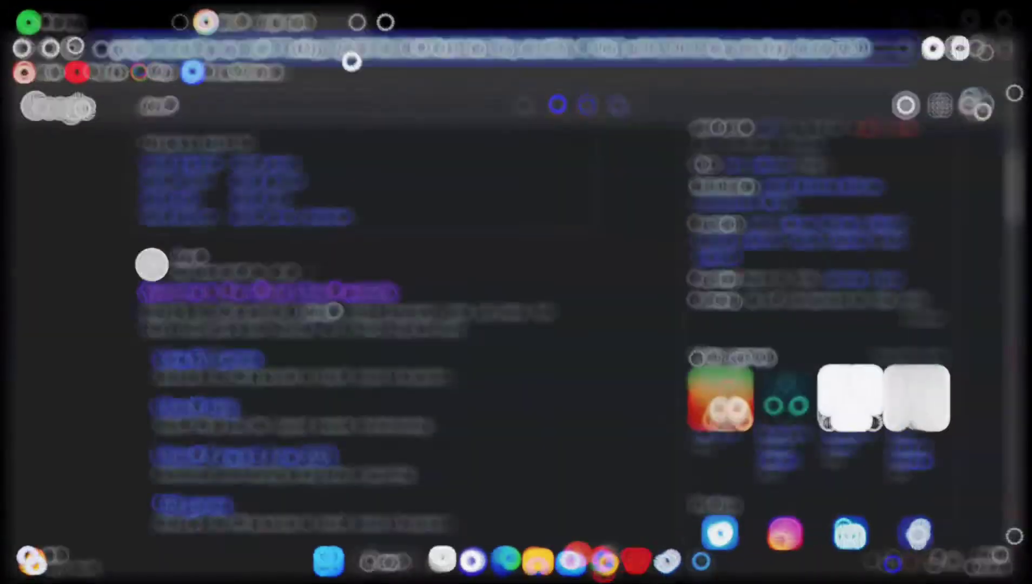
Go to ubisoftconnect.com and accept the site's cookies
{"action": "type", "text": "ubisoft"}
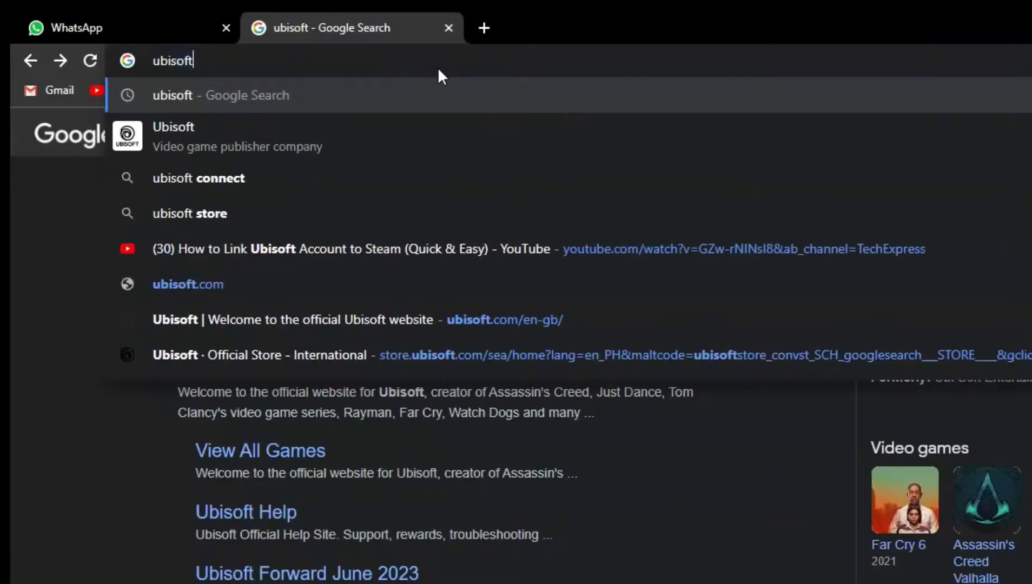
{"action": "type", "text": "connect.com"}
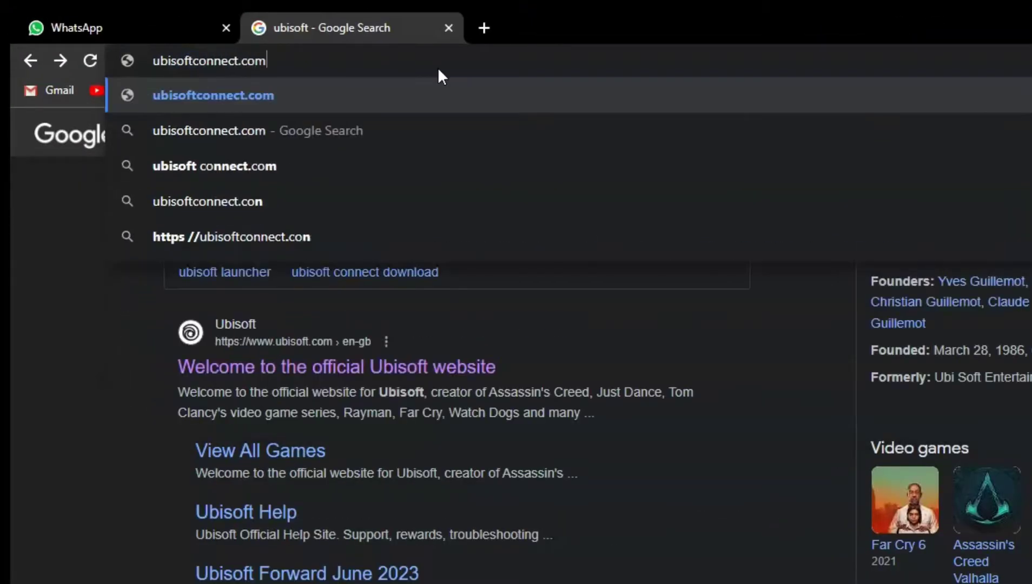
{"action": "key", "text": "Return"}
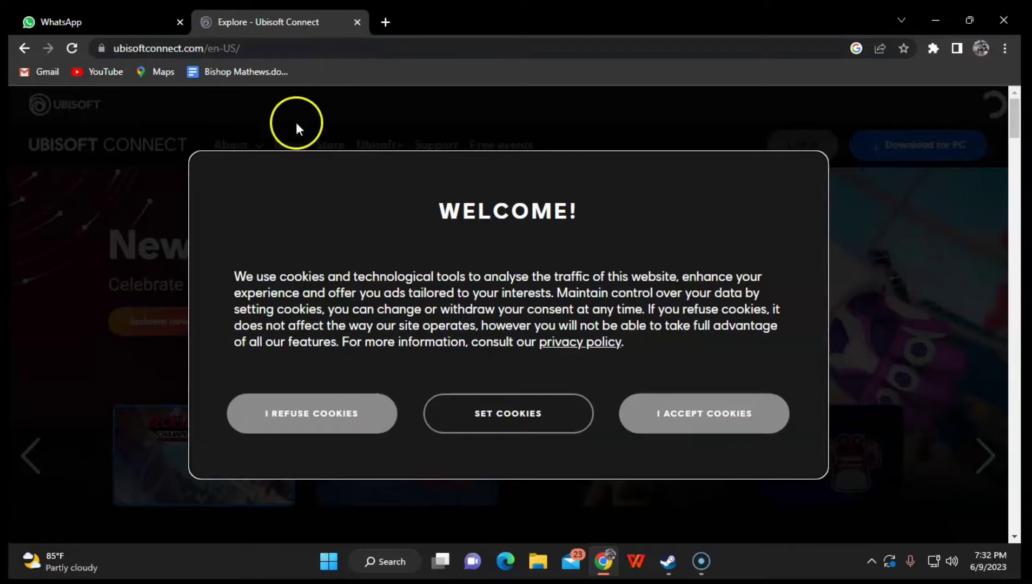
{"action": "left_click", "coordinate": [625, 412]}
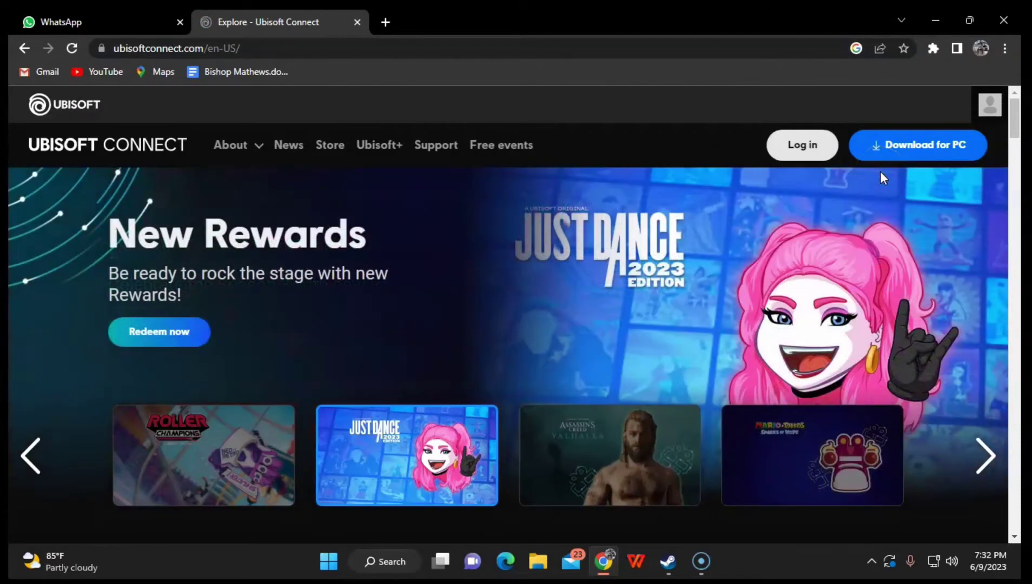
Log in to the Ubisoft Connect website with the Facebook account and postpone the e-mail verification
{"action": "left_click", "coordinate": [799, 146]}
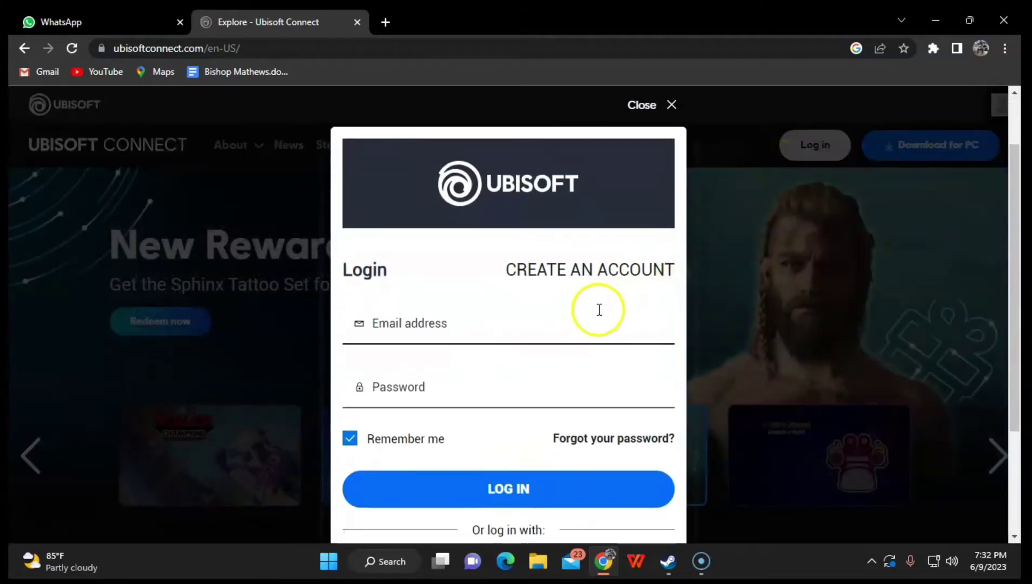
{"action": "scroll", "coordinate": [587, 305], "scroll_direction": "down", "scroll_amount": 3}
{"action": "left_click", "coordinate": [352, 421]}
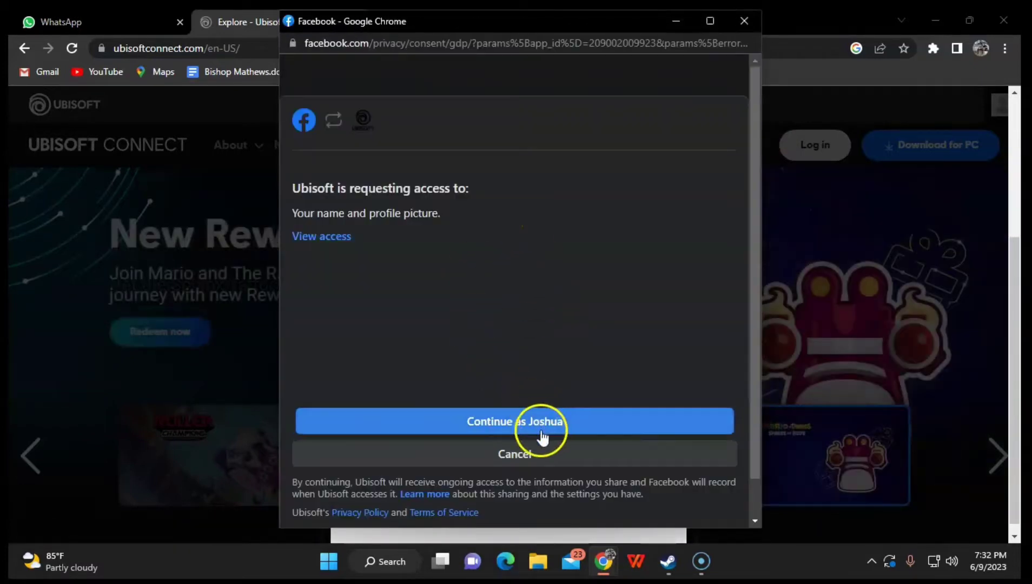
{"action": "left_click", "coordinate": [536, 424]}
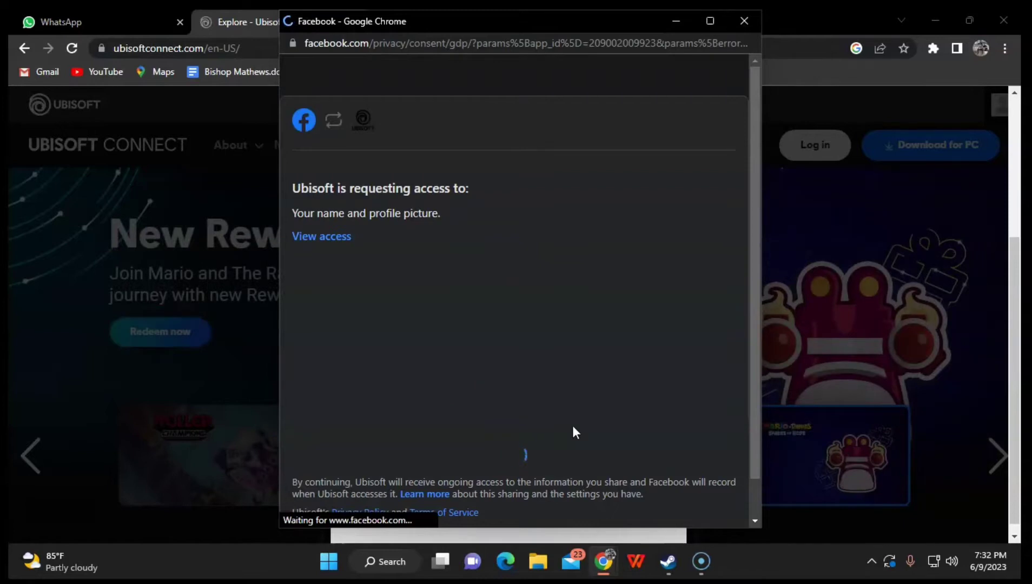
{"action": "left_click", "coordinate": [590, 414]}
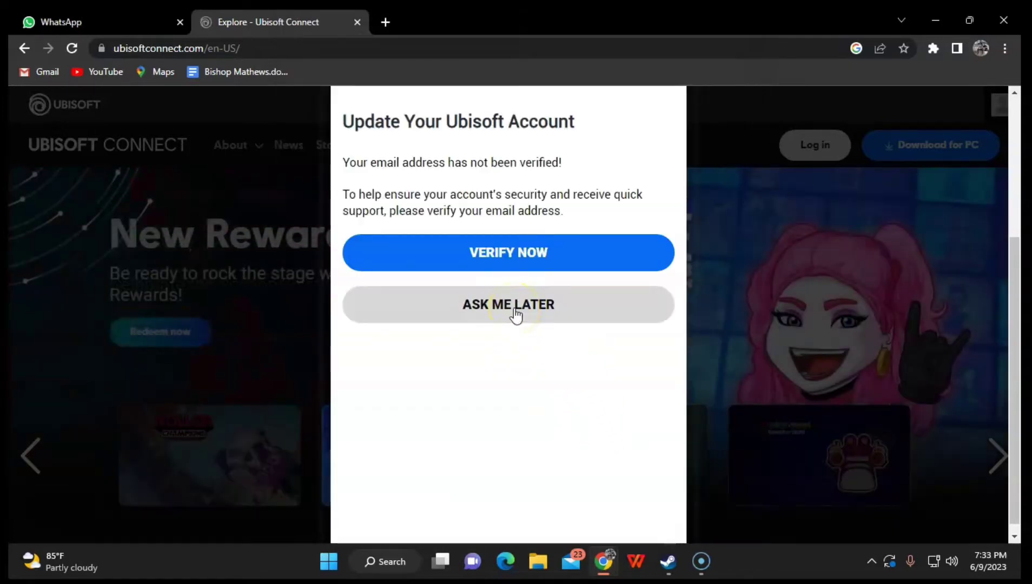
{"action": "left_click", "coordinate": [521, 310]}
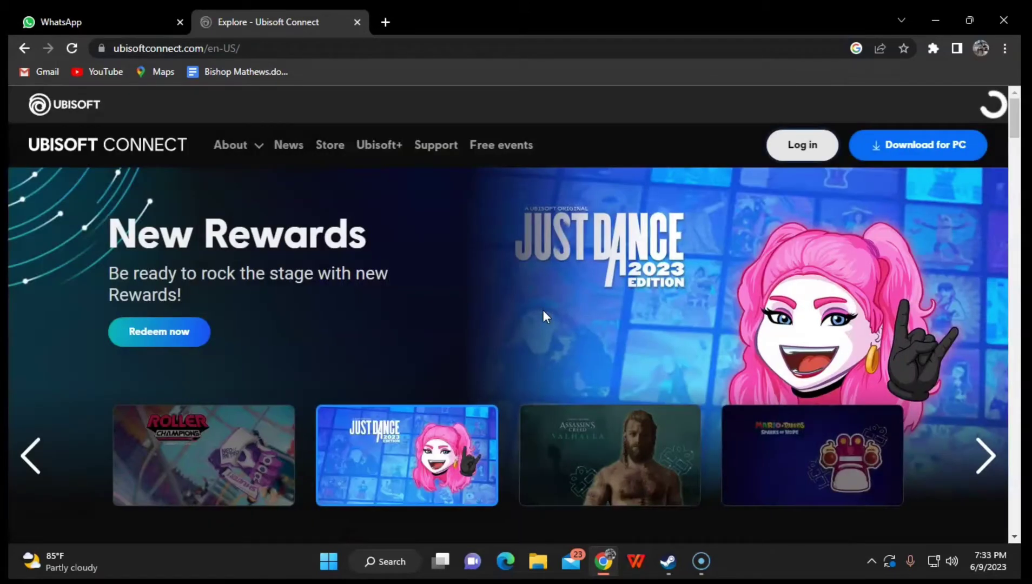
{"action": "left_click", "coordinate": [549, 316]}
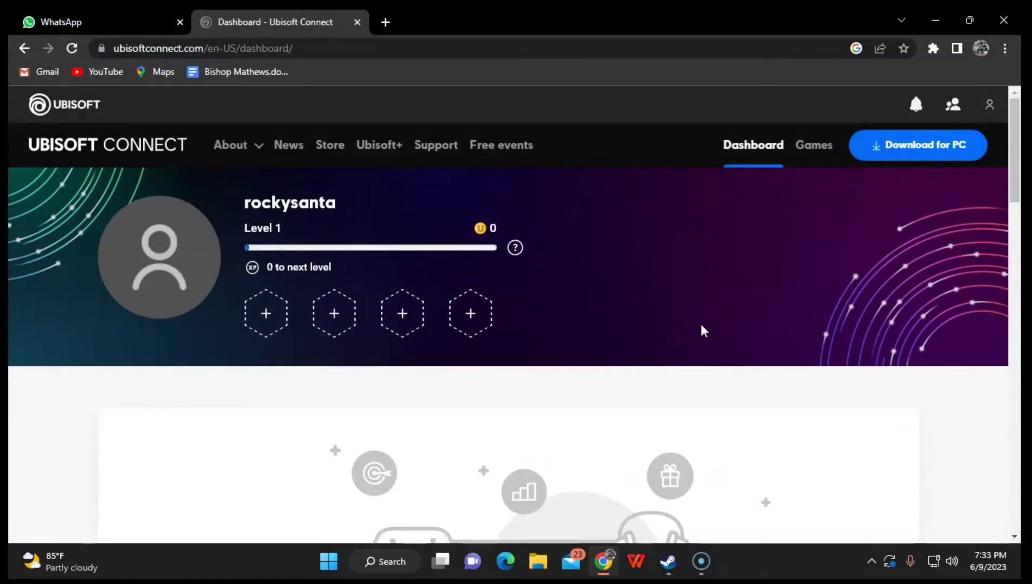
Open Account Management from the Ubisoft profile and look over its account sections
{"action": "left_click", "coordinate": [988, 105]}
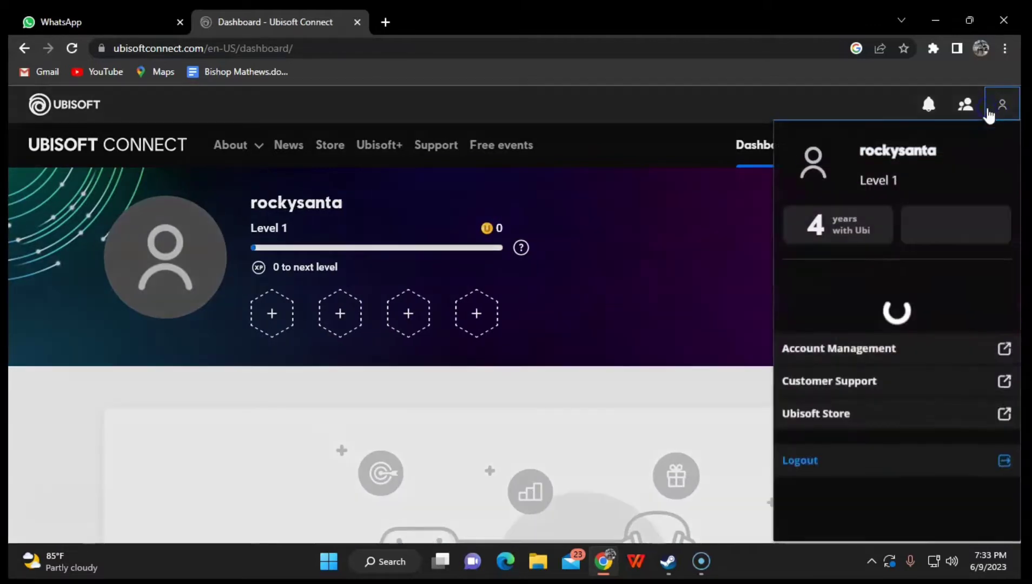
{"action": "scroll", "coordinate": [983, 301], "scroll_direction": "down", "scroll_amount": 4}
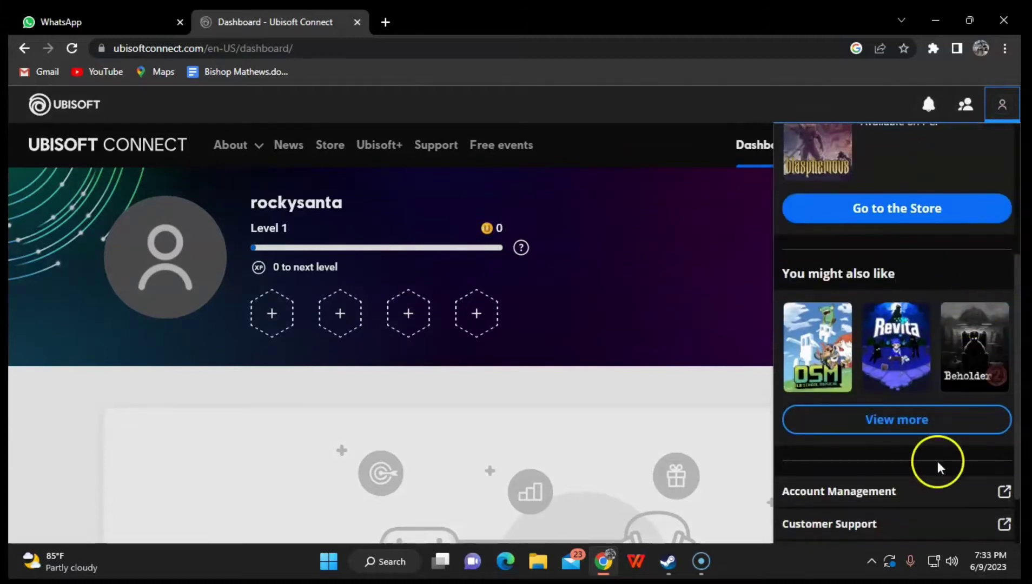
{"action": "left_click", "coordinate": [904, 500]}
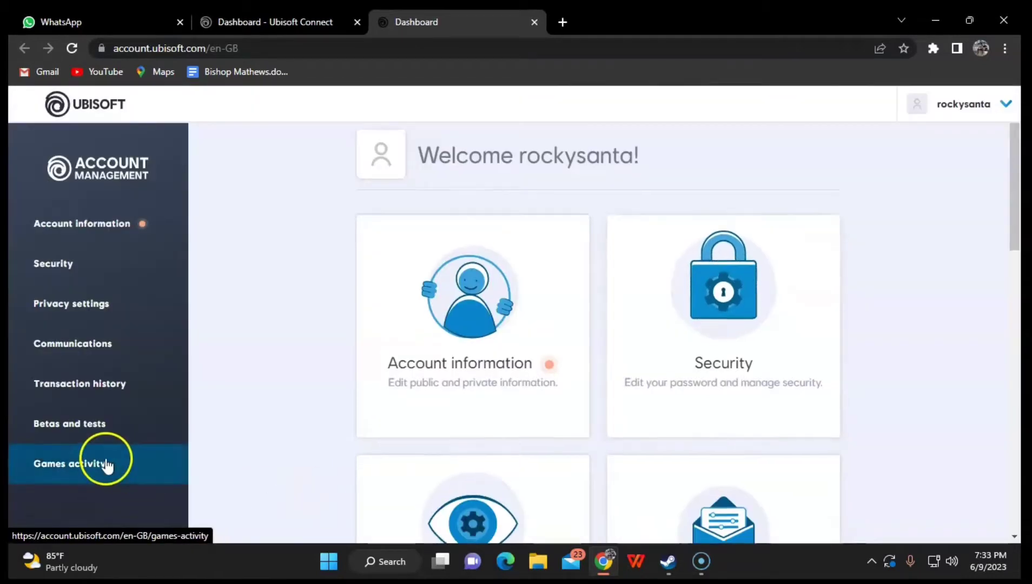
{"action": "scroll", "coordinate": [106, 465], "scroll_direction": "down", "scroll_amount": 3}
{"action": "left_click", "coordinate": [172, 446]}
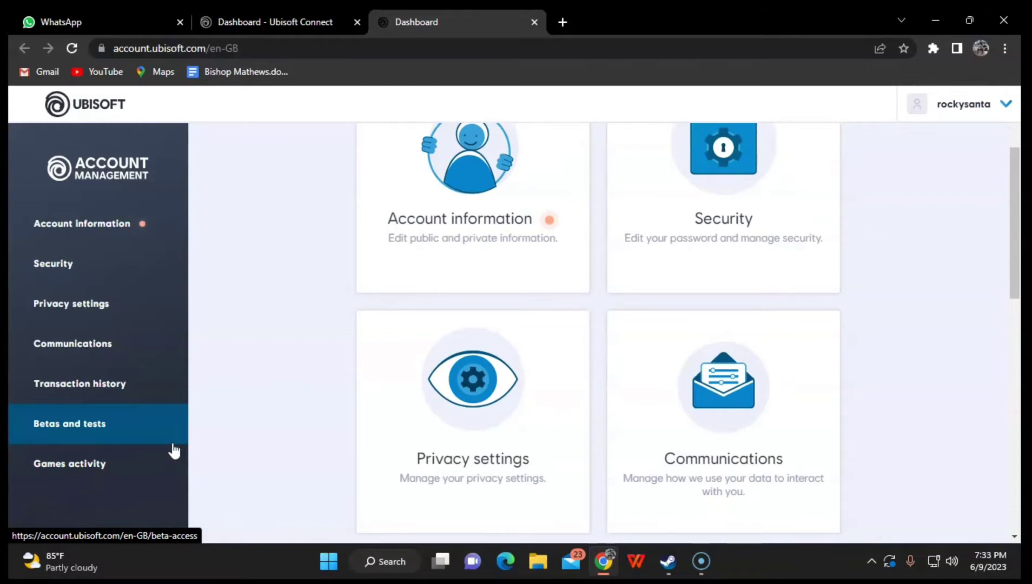
{"action": "scroll", "coordinate": [859, 316], "scroll_direction": "up", "scroll_amount": 3}
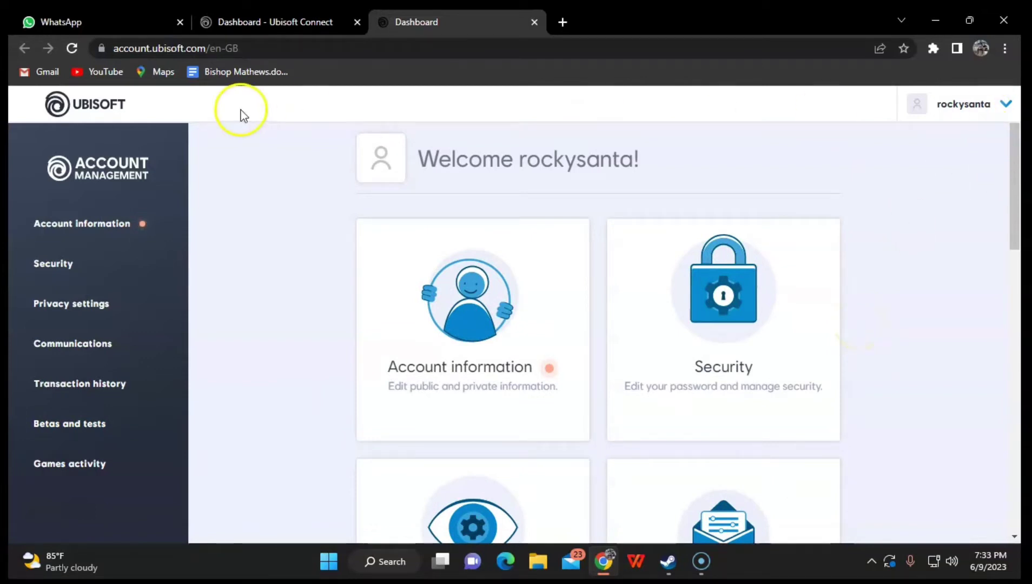
Return to the Ubisoft Connect dashboard, download the PC version and run the downloaded installer
{"action": "left_click", "coordinate": [324, 20]}
{"action": "left_click", "coordinate": [922, 153]}
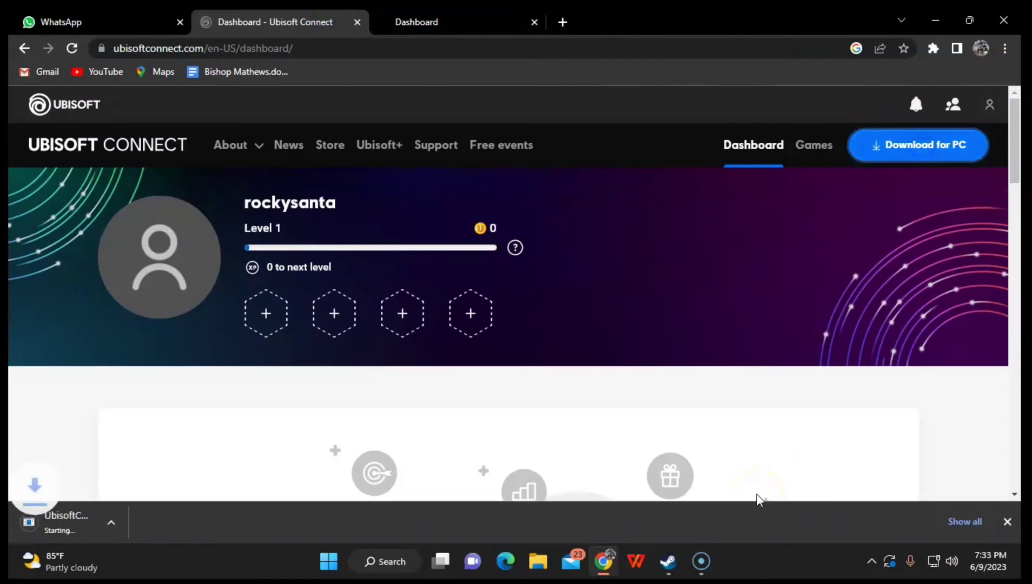
{"action": "left_click", "coordinate": [128, 531]}
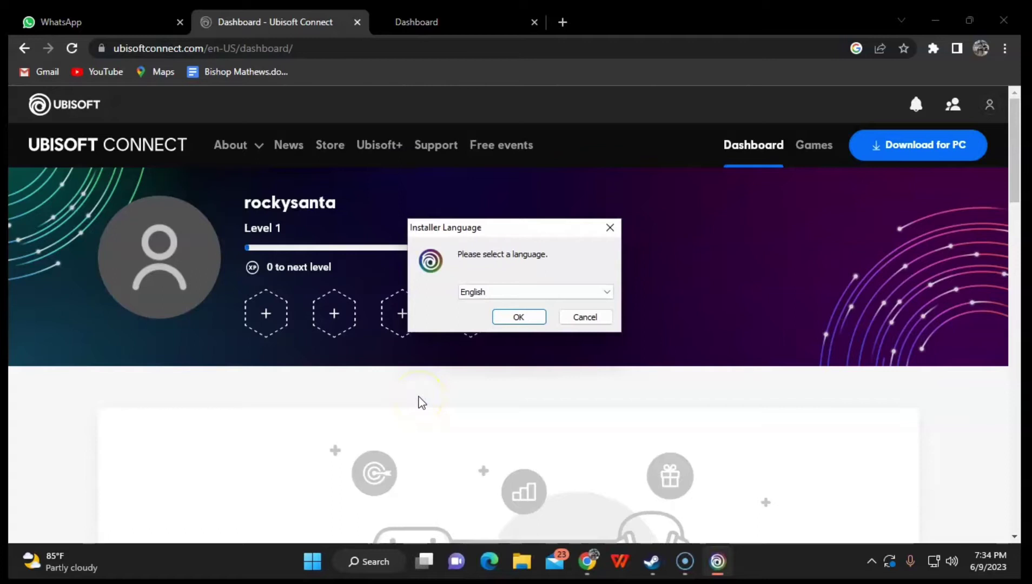
Choose English as the installer language and accept the Ubisoft Connect license agreement
{"action": "left_click", "coordinate": [518, 317]}
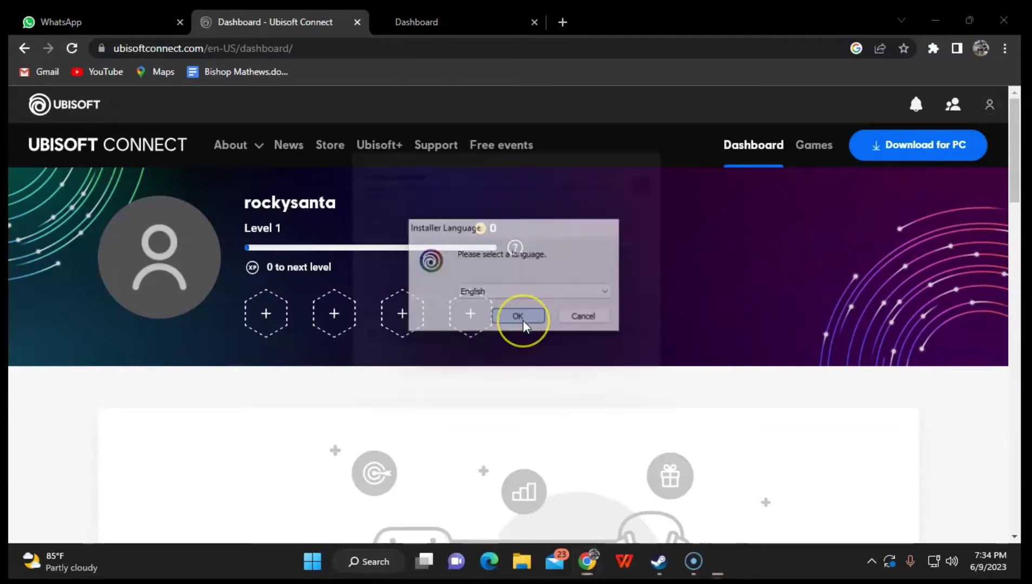
{"action": "scroll", "coordinate": [525, 305], "scroll_direction": "down", "scroll_amount": 8}
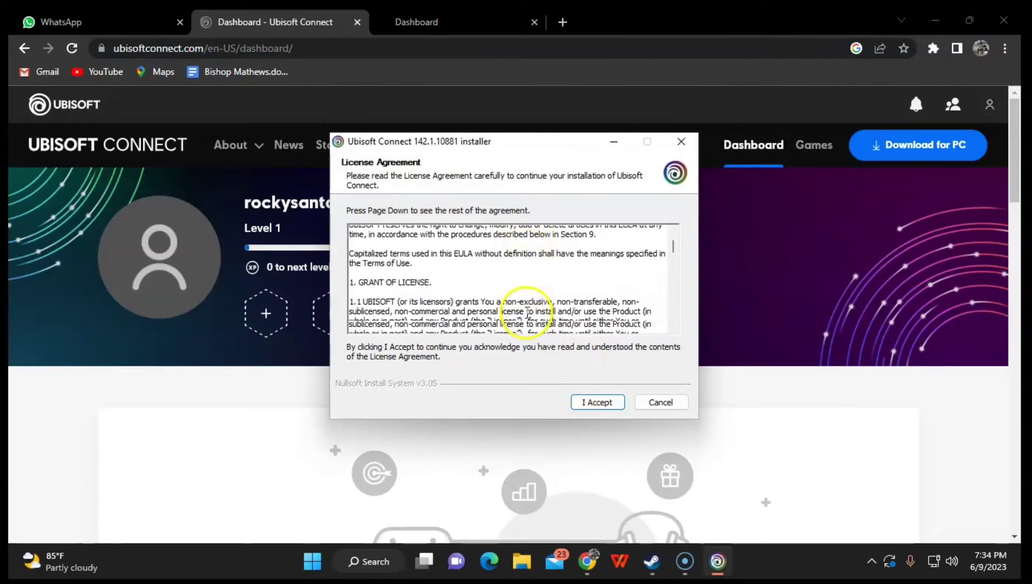
{"action": "left_click", "coordinate": [590, 404]}
Set the installer's destination to New Volume (D:) under This PC
{"action": "left_click", "coordinate": [614, 313]}
{"action": "scroll", "coordinate": [470, 335], "scroll_direction": "down", "scroll_amount": 10}
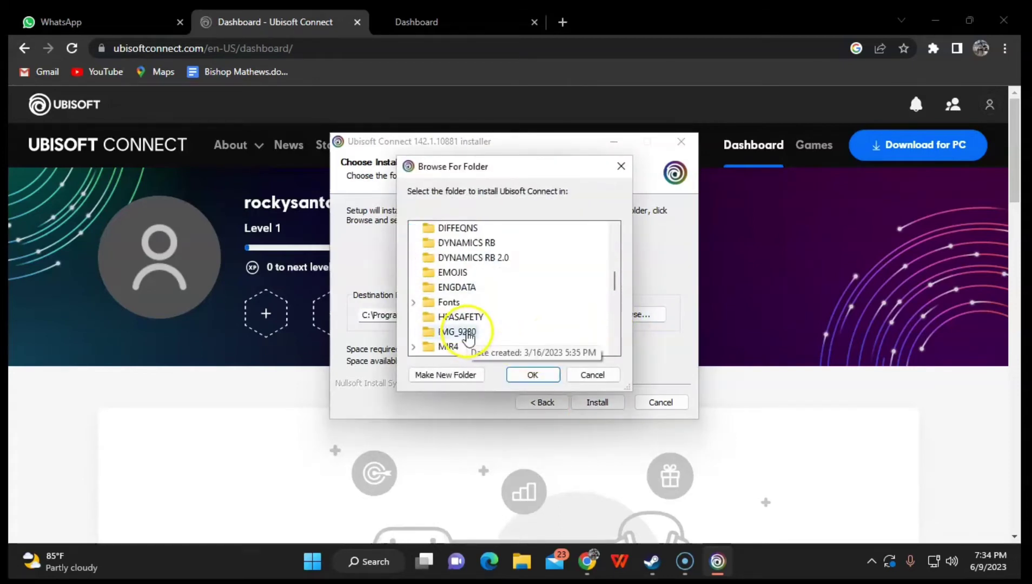
{"action": "left_click_drag", "start_coordinate": [610, 315], "coordinate": [612, 232]}
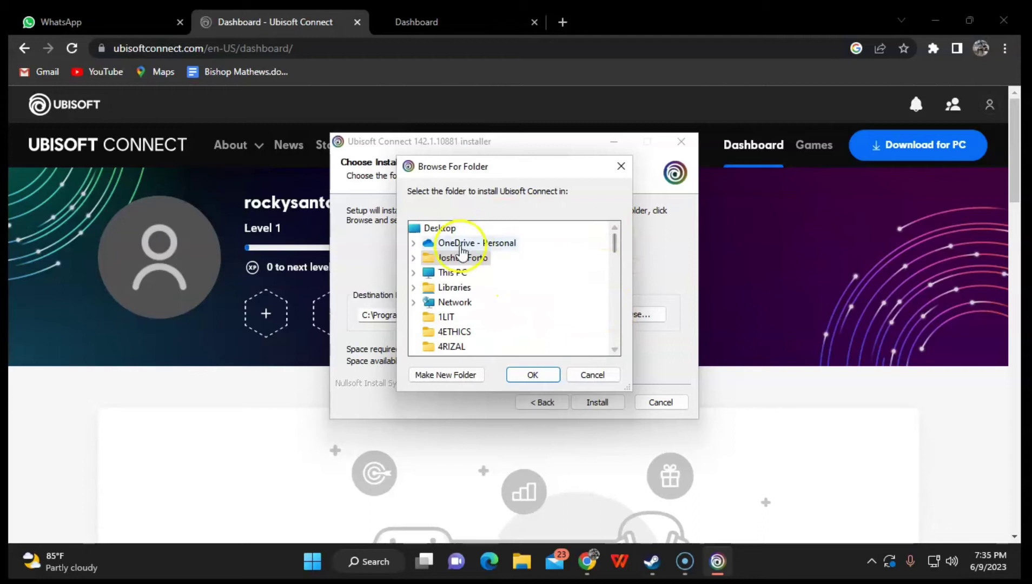
{"action": "double_click", "coordinate": [451, 272]}
{"action": "scroll", "coordinate": [468, 294], "scroll_direction": "down", "scroll_amount": 3}
{"action": "scroll", "coordinate": [468, 294], "scroll_direction": "up", "scroll_amount": 2}
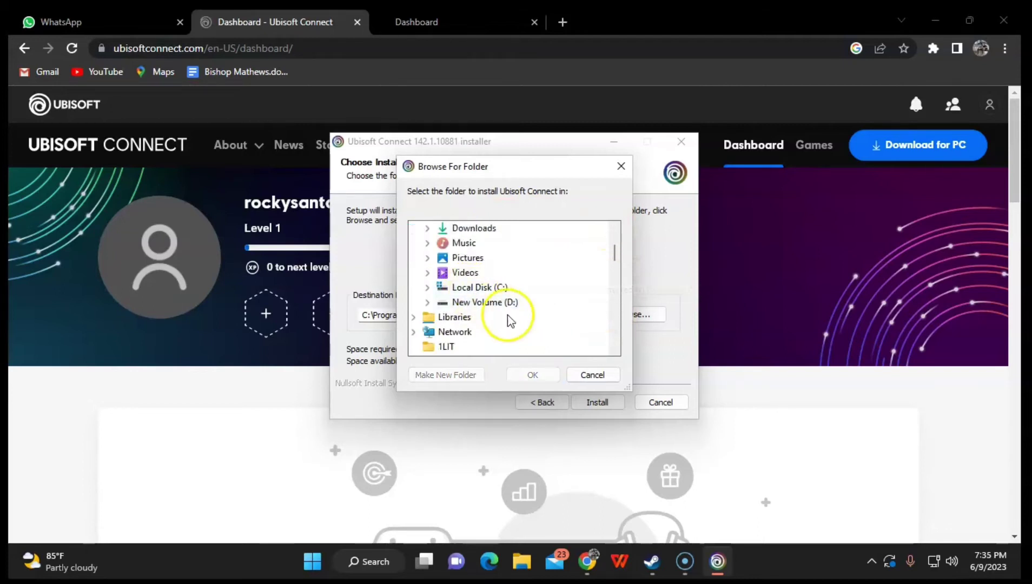
{"action": "double_click", "coordinate": [507, 300]}
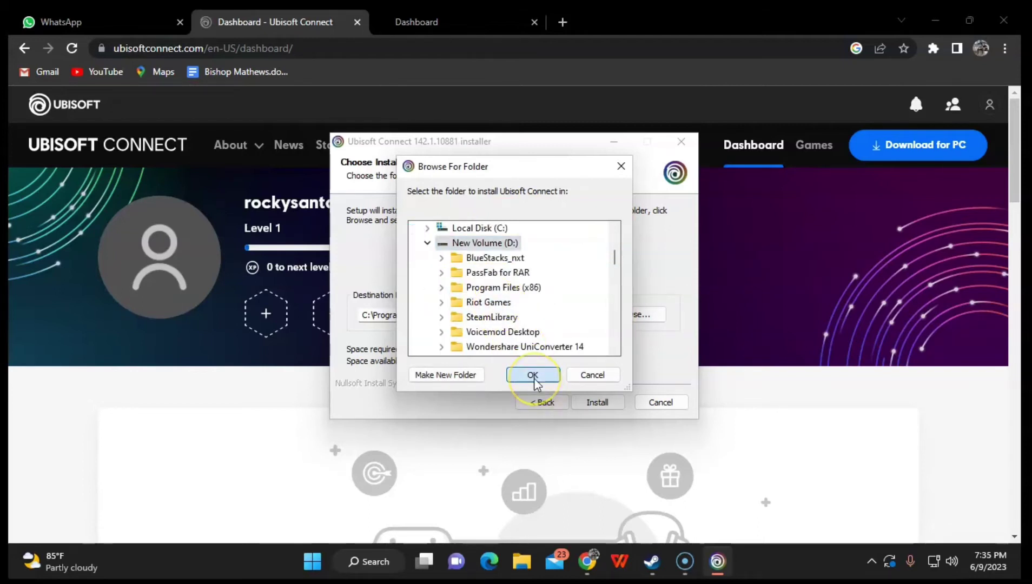
{"action": "left_click", "coordinate": [532, 375]}
Install Ubisoft Connect and finish the setup wizard
{"action": "left_click", "coordinate": [616, 407]}
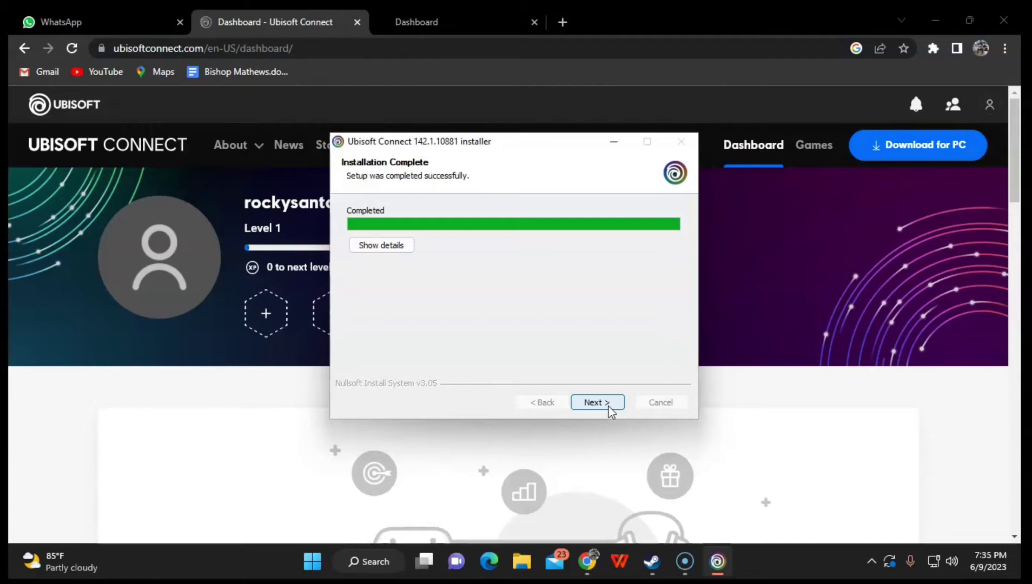
{"action": "left_click", "coordinate": [609, 407]}
{"action": "left_click", "coordinate": [597, 405]}
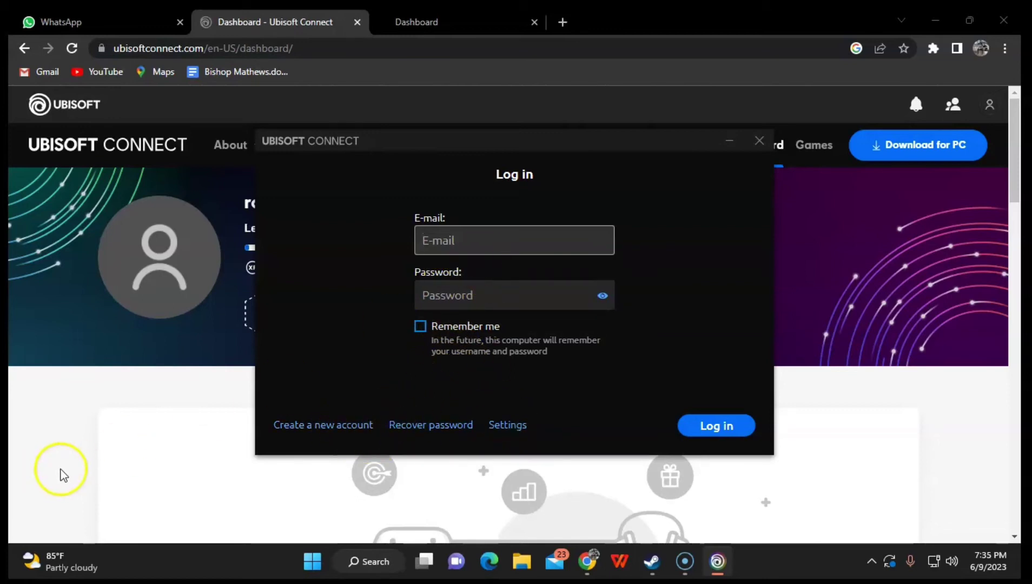
Start a new Ubisoft account, fill in the username, e-mail, password and date of birth, and accept the terms
{"action": "left_click", "coordinate": [332, 424]}
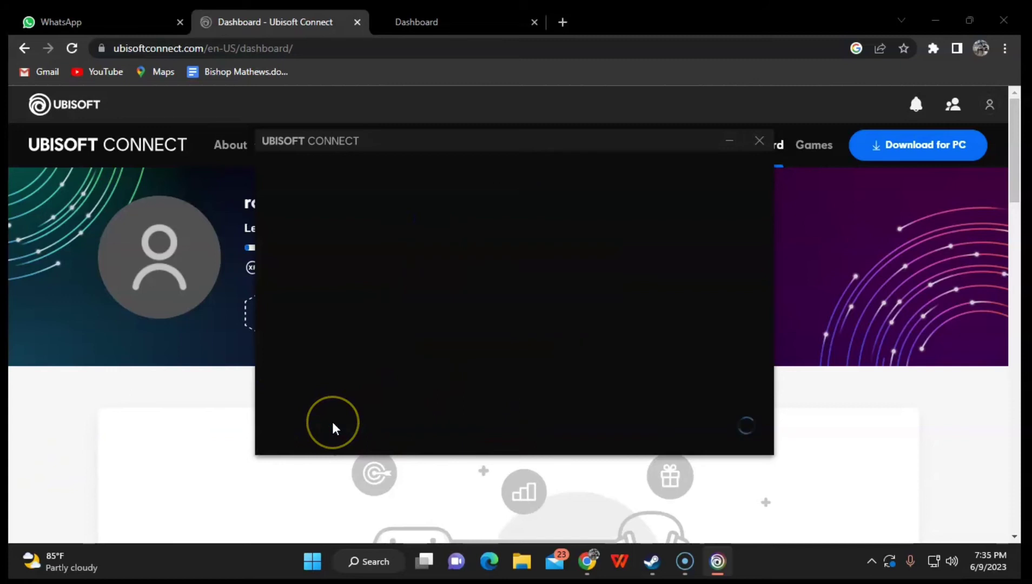
{"action": "left_click", "coordinate": [454, 217]}
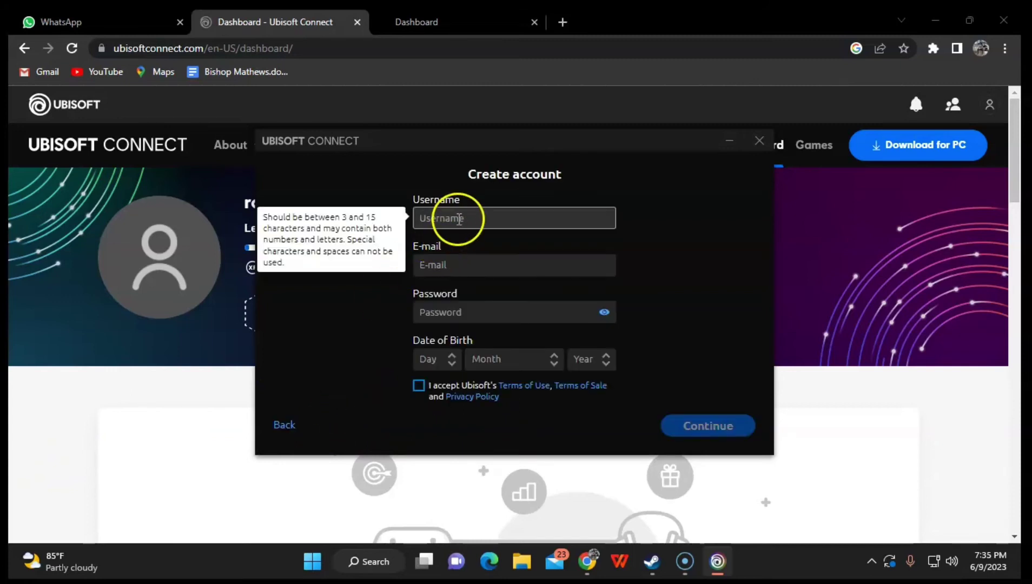
{"action": "type", "text": "jo"}
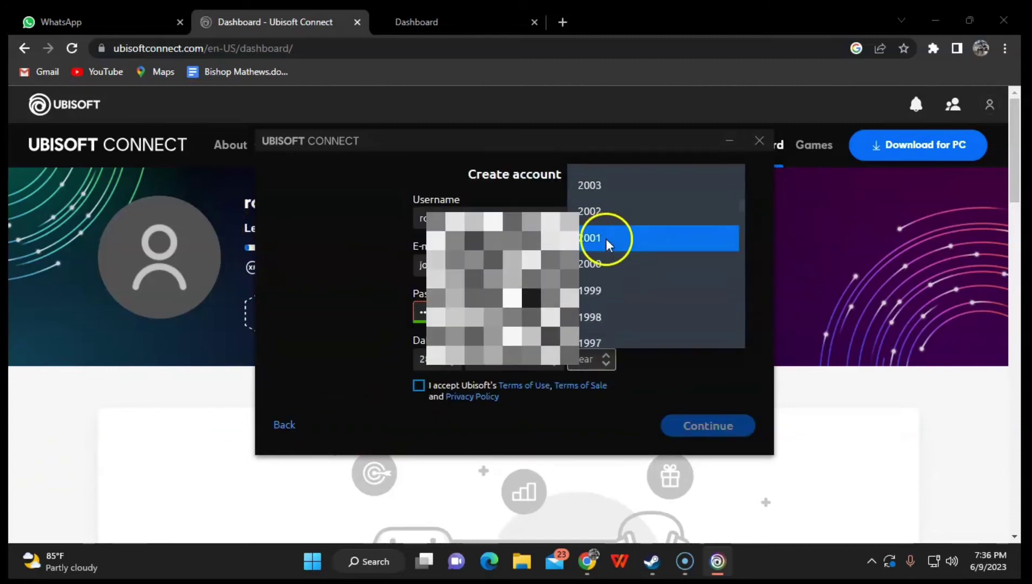
{"action": "left_click", "coordinate": [606, 237]}
{"action": "left_click", "coordinate": [418, 385]}
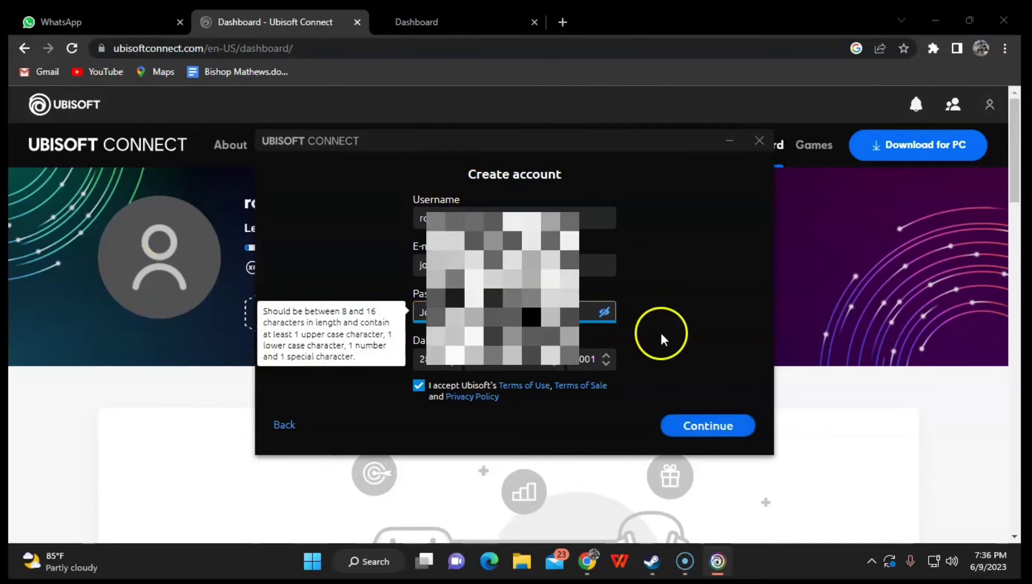
{"action": "left_click", "coordinate": [233, 219]}
Create the account with both communication preferences enabled and skip the 2-Step Verification setup
{"action": "left_click", "coordinate": [706, 426]}
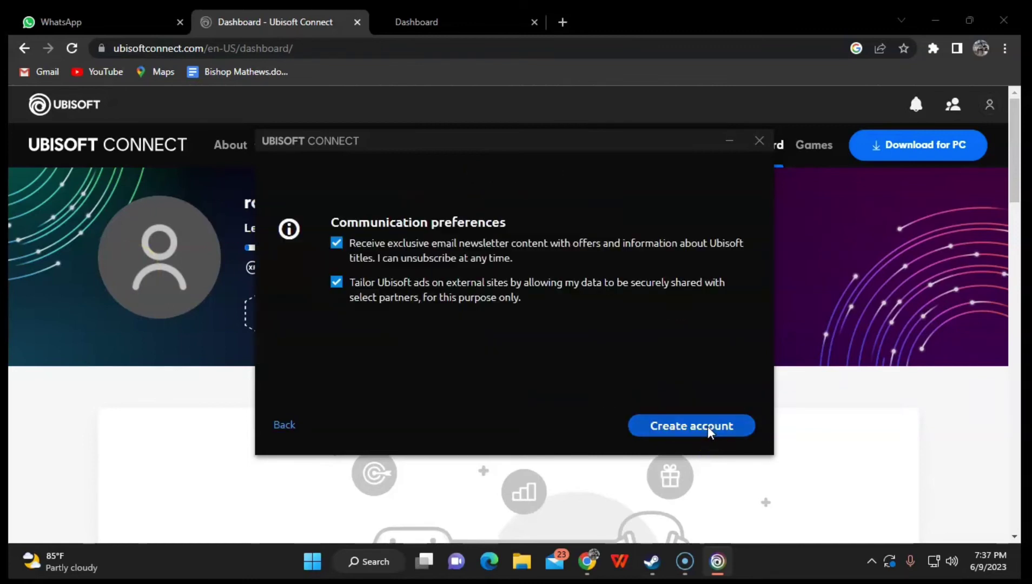
{"action": "left_click", "coordinate": [703, 425]}
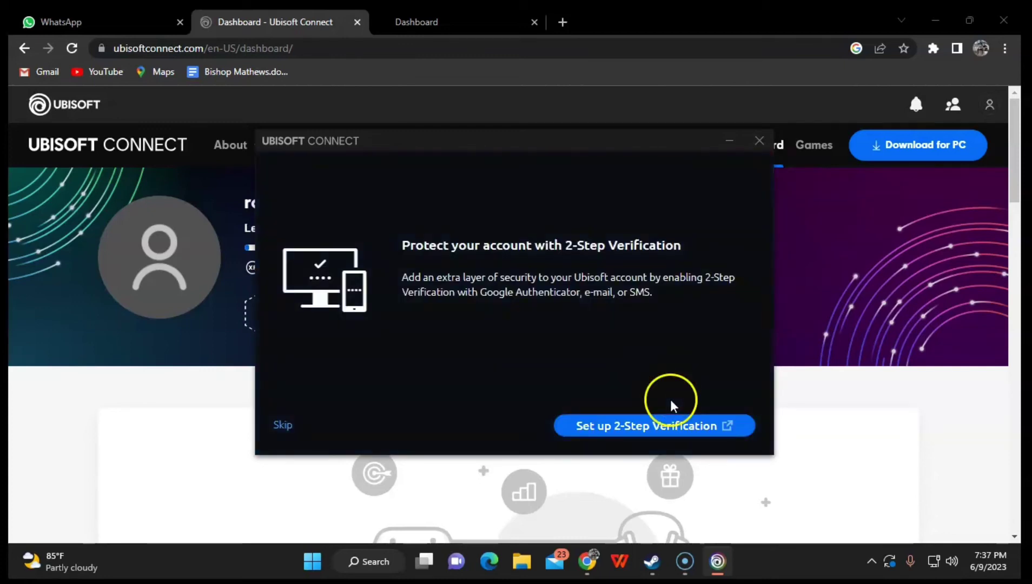
{"action": "left_click", "coordinate": [281, 425]}
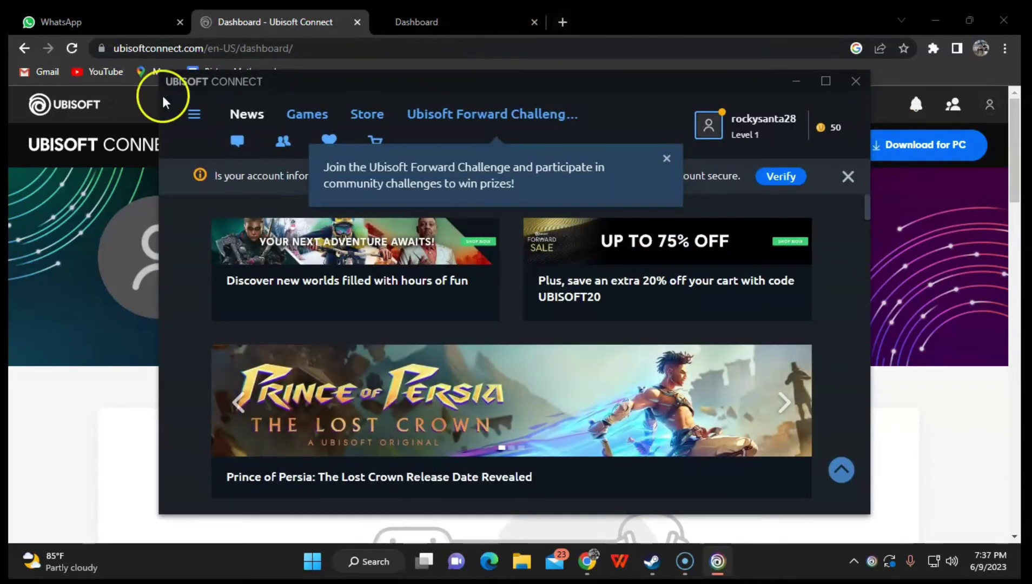
Open the Ubisoft Connect settings and dismiss the Ubisoft Forward Challenge pop-up
{"action": "left_click", "coordinate": [194, 116]}
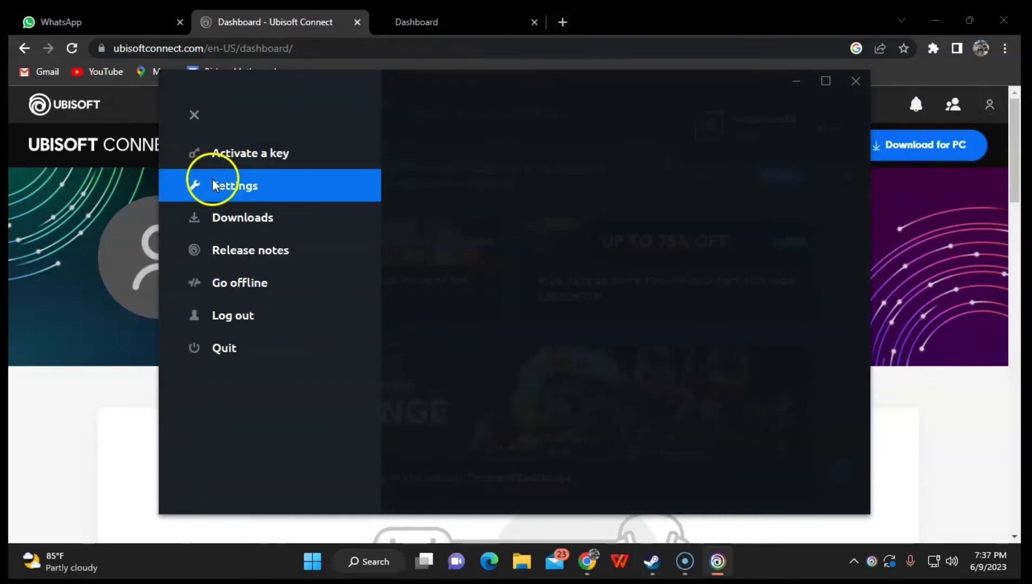
{"action": "left_click", "coordinate": [253, 191]}
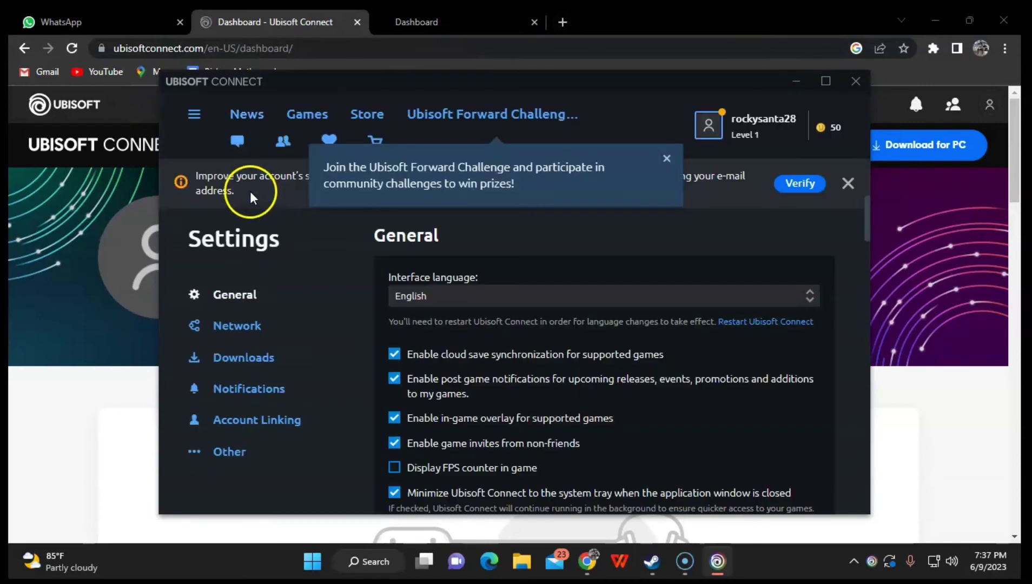
{"action": "left_click", "coordinate": [669, 162]}
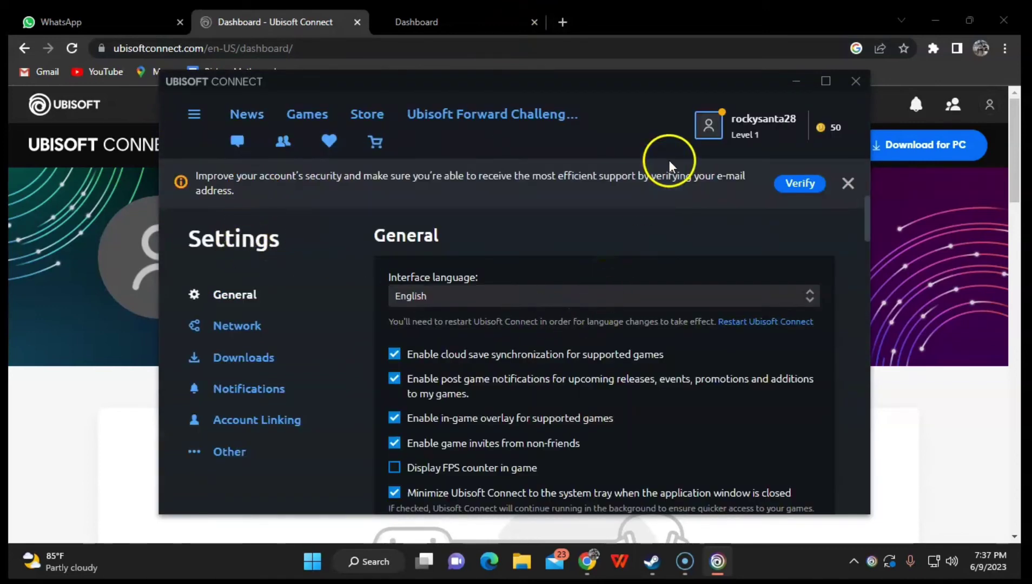
Widen the settings window and examine the Account Linking section with its Steam game reminder option, along with the neighbouring sections
{"action": "left_click_drag", "start_coordinate": [870, 158], "coordinate": [948, 165]}
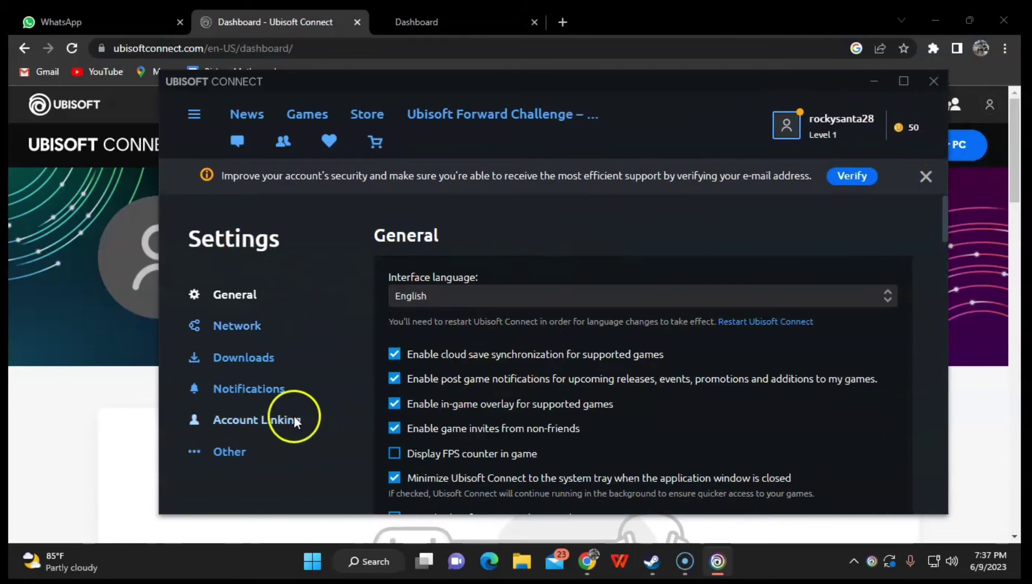
{"action": "left_click", "coordinate": [267, 420]}
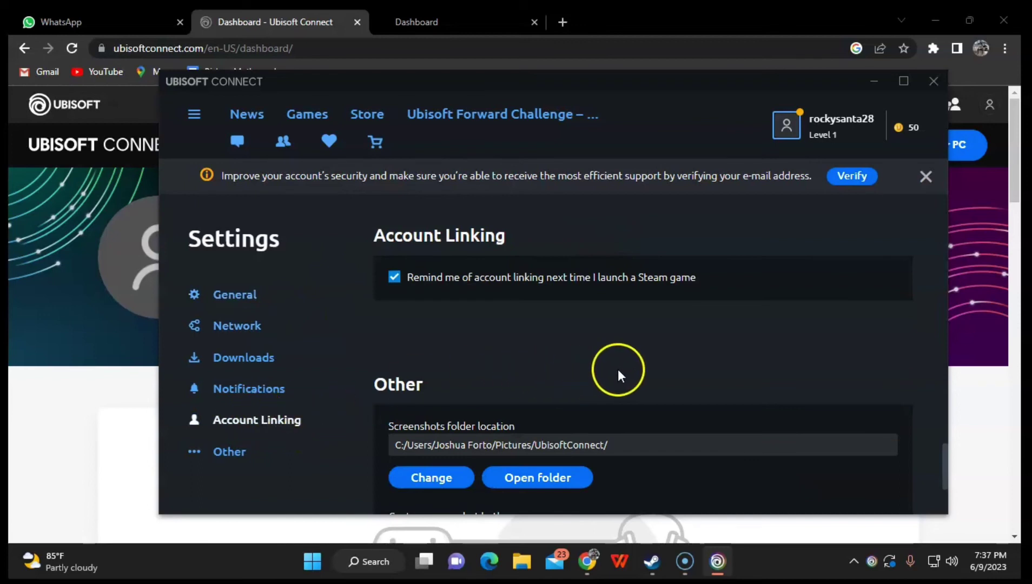
{"action": "scroll", "coordinate": [619, 369], "scroll_direction": "down", "scroll_amount": 3}
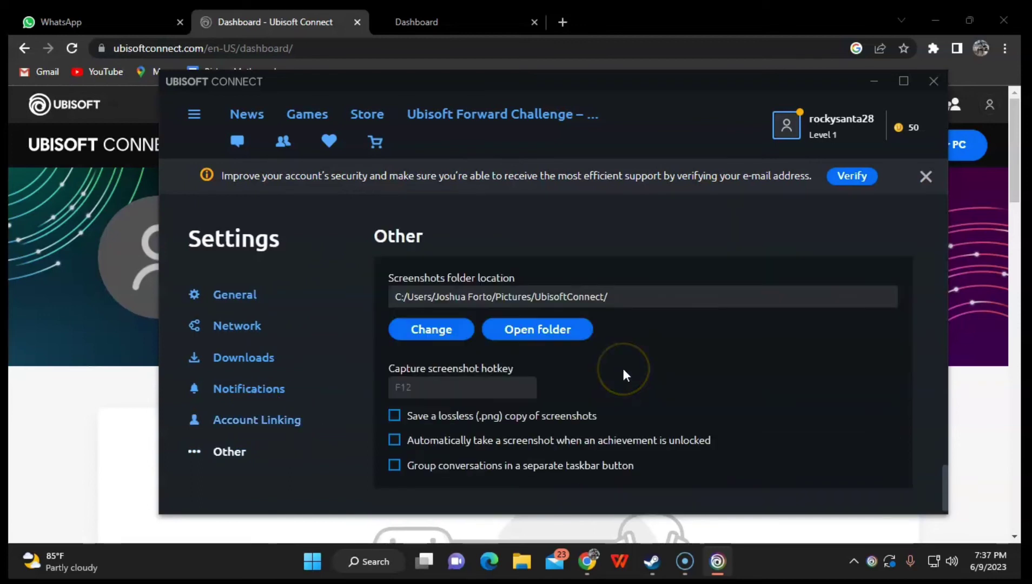
{"action": "scroll", "coordinate": [622, 368], "scroll_direction": "up", "scroll_amount": 3}
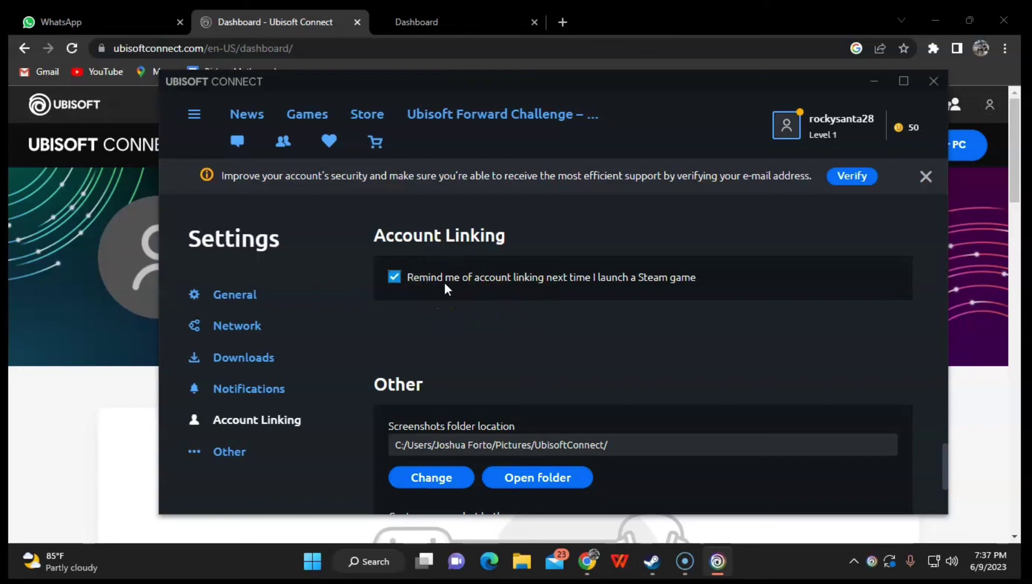
{"action": "scroll", "coordinate": [534, 327], "scroll_direction": "down", "scroll_amount": 3}
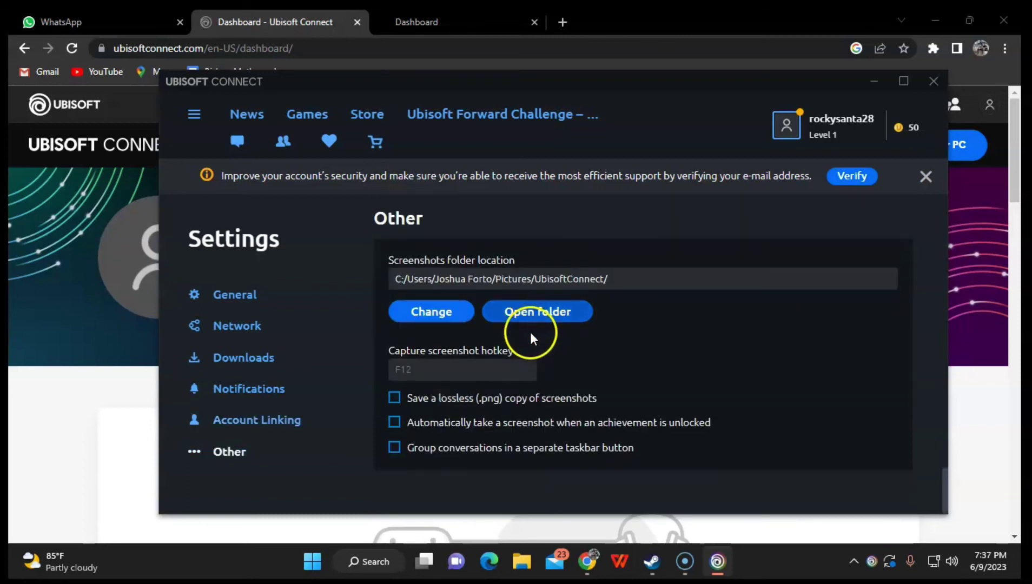
{"action": "scroll", "coordinate": [521, 340], "scroll_direction": "up", "scroll_amount": 5}
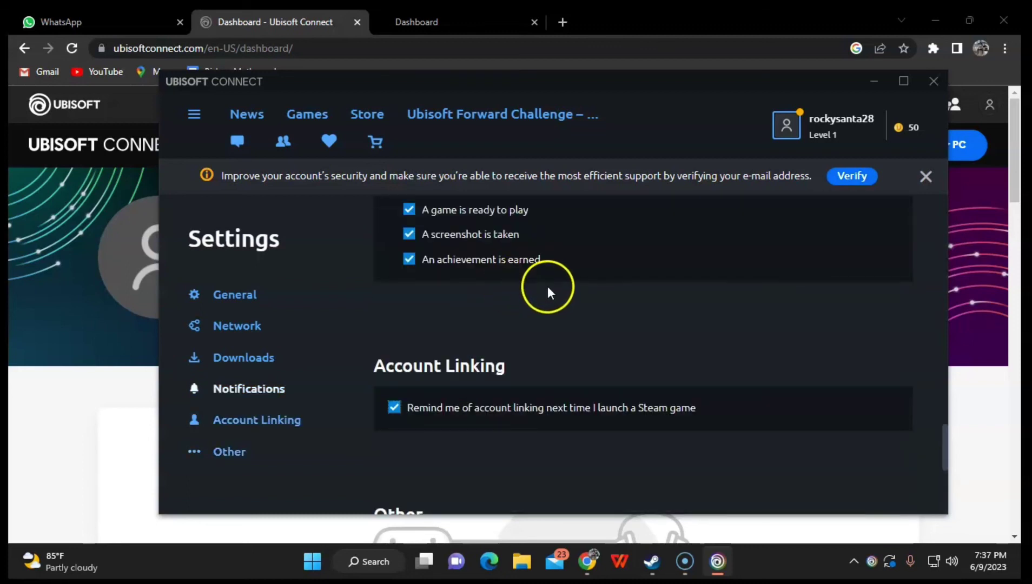
{"action": "scroll", "coordinate": [547, 314], "scroll_direction": "up", "scroll_amount": 5}
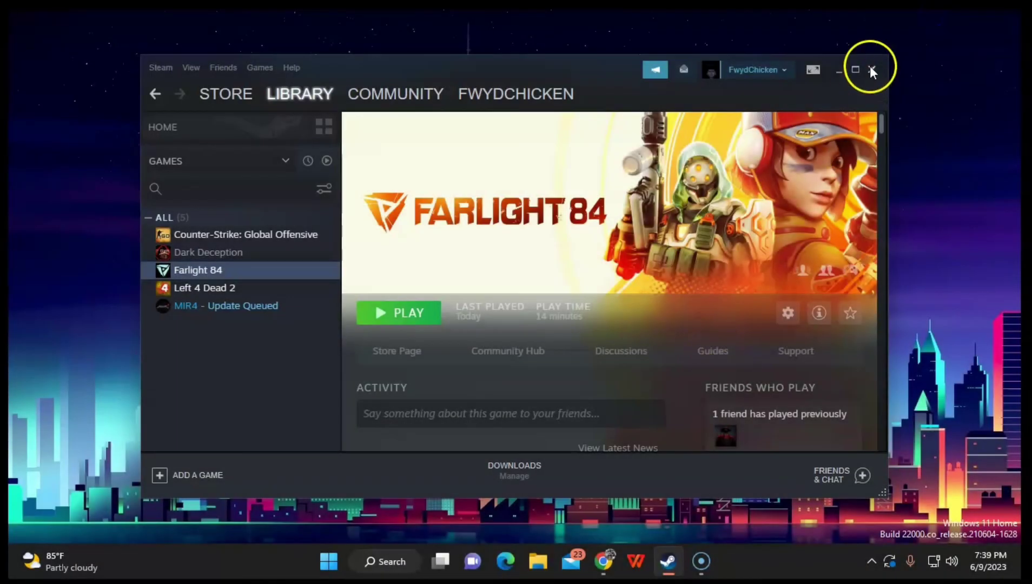